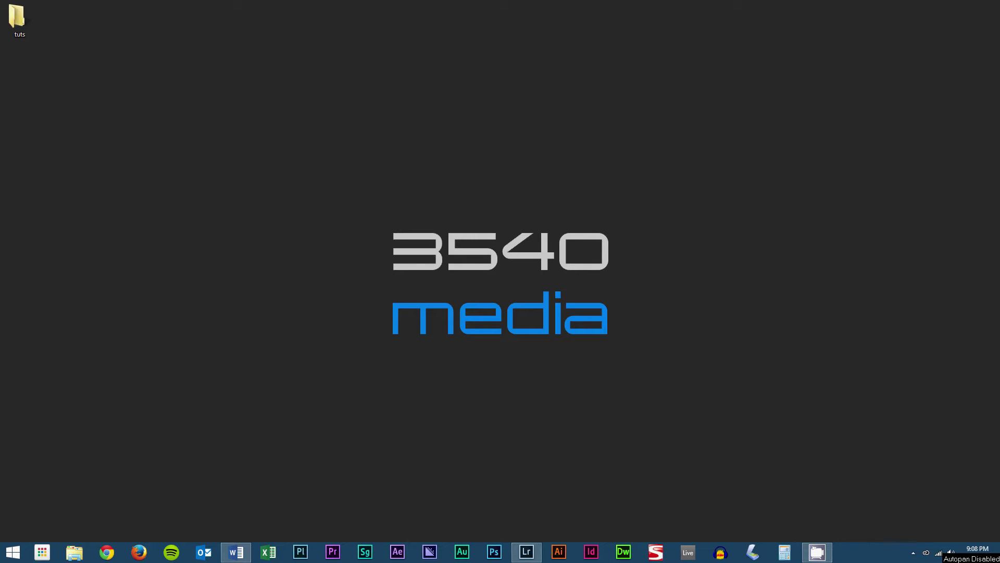
Restore the Lightroom window to show the dress photo in Develop with its Blue HSL adjustments.
{"action": "left_click", "coordinate": [526, 552]}
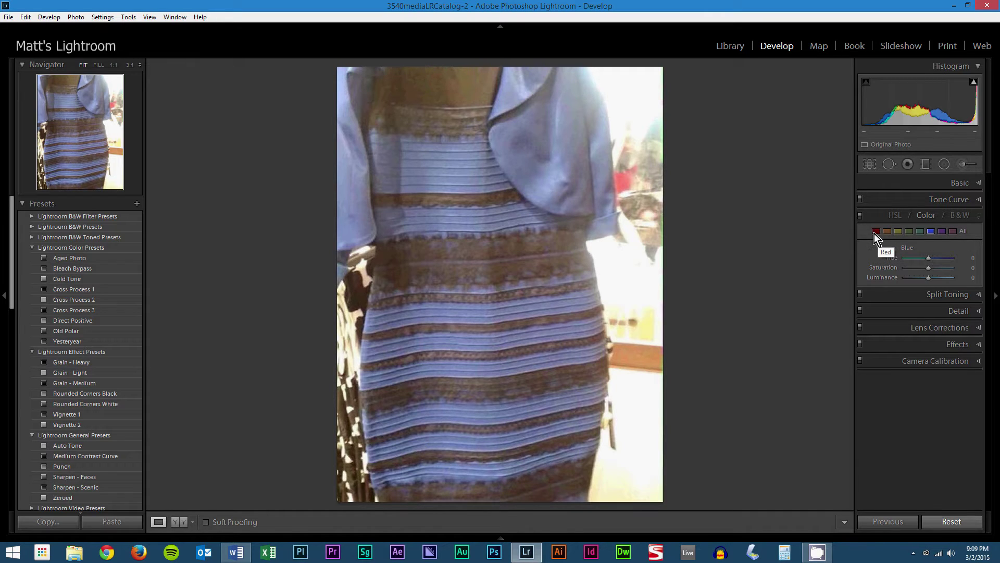
Set the dress's Blue hue to +100, saturation to +87 and luminance to −16.
{"action": "left_click", "coordinate": [933, 232]}
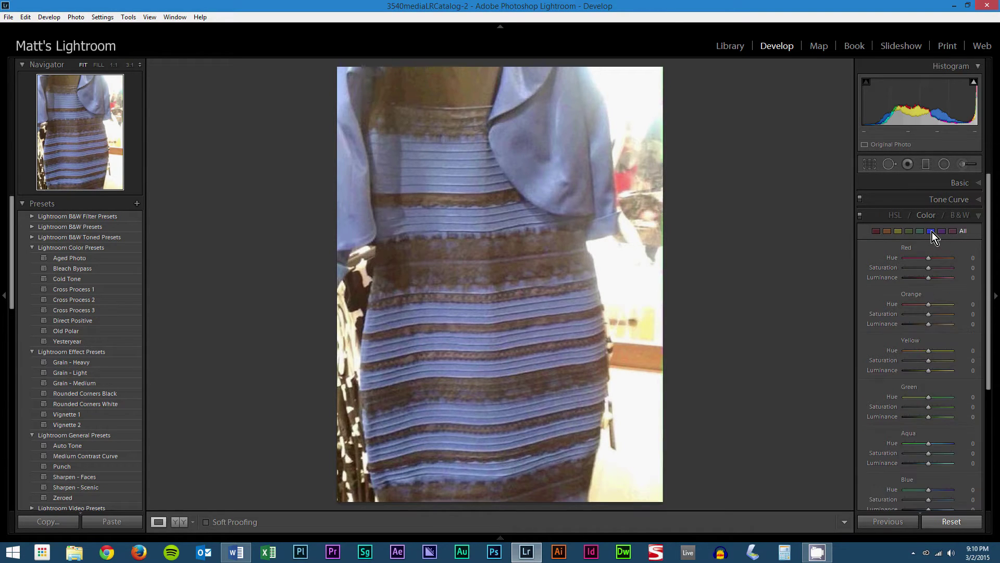
{"action": "left_click", "coordinate": [932, 233]}
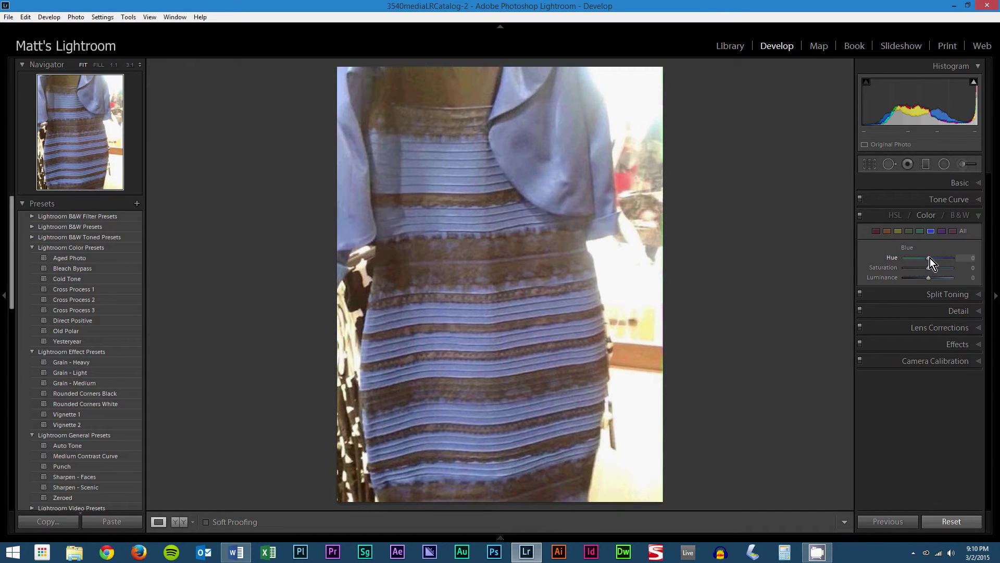
{"action": "left_click_drag", "start_coordinate": [930, 257], "coordinate": [971, 260]}
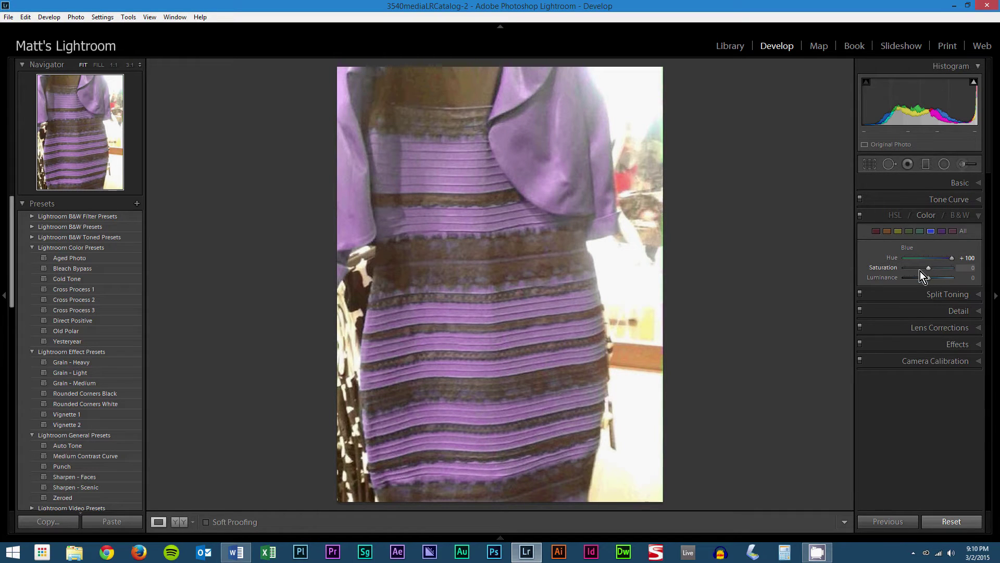
{"action": "left_click_drag", "start_coordinate": [936, 267], "coordinate": [951, 268]}
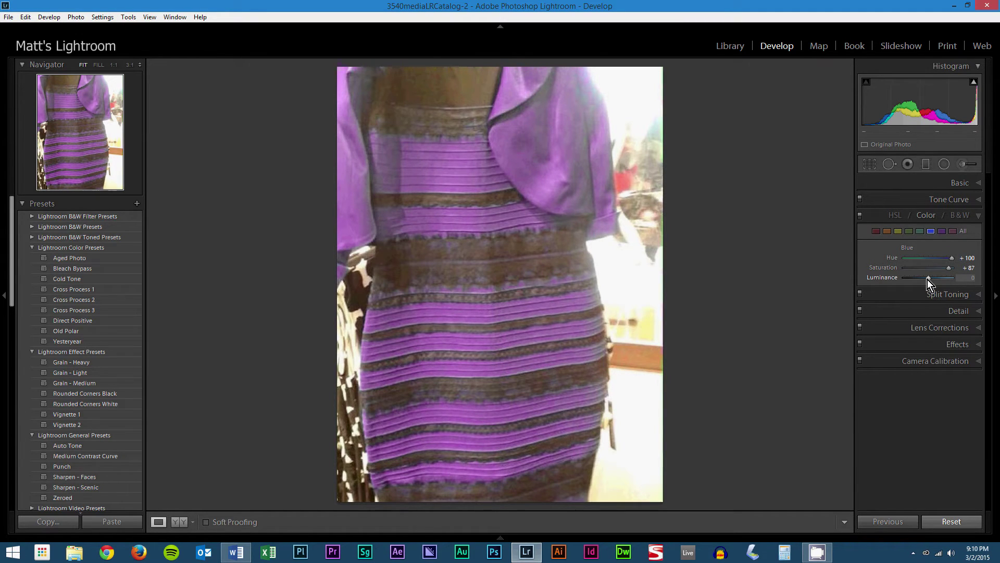
{"action": "mouse_move", "coordinate": [928, 280]}
{"action": "left_mouse_down"}
{"action": "mouse_move", "coordinate": [919, 276]}
{"action": "mouse_move", "coordinate": [937, 277]}
{"action": "mouse_move", "coordinate": [912, 280]}
{"action": "mouse_move", "coordinate": [925, 282]}
{"action": "left_mouse_up"}
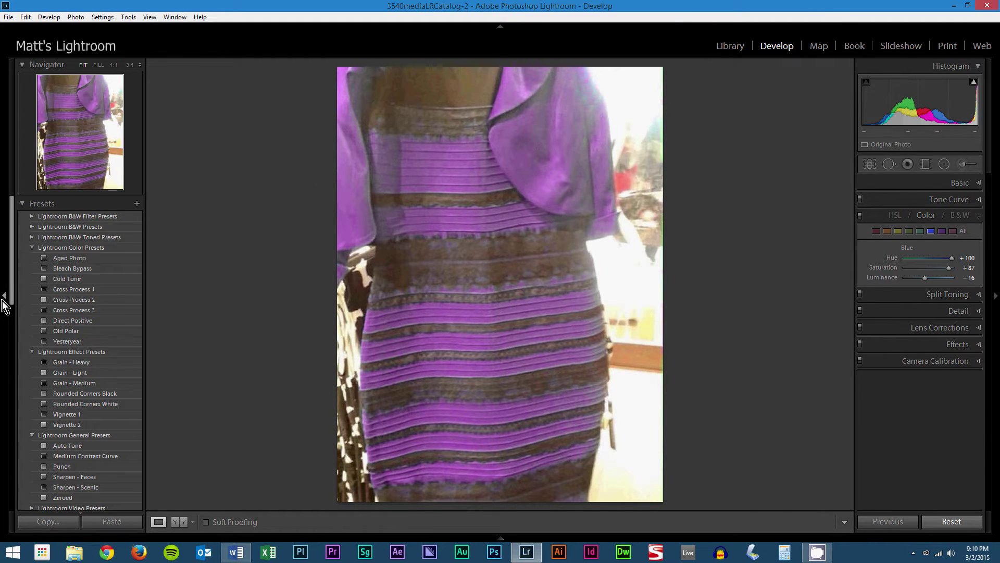
Open the headshot from the cara_headshots folder in the Develop module.
{"action": "left_click", "coordinate": [739, 50]}
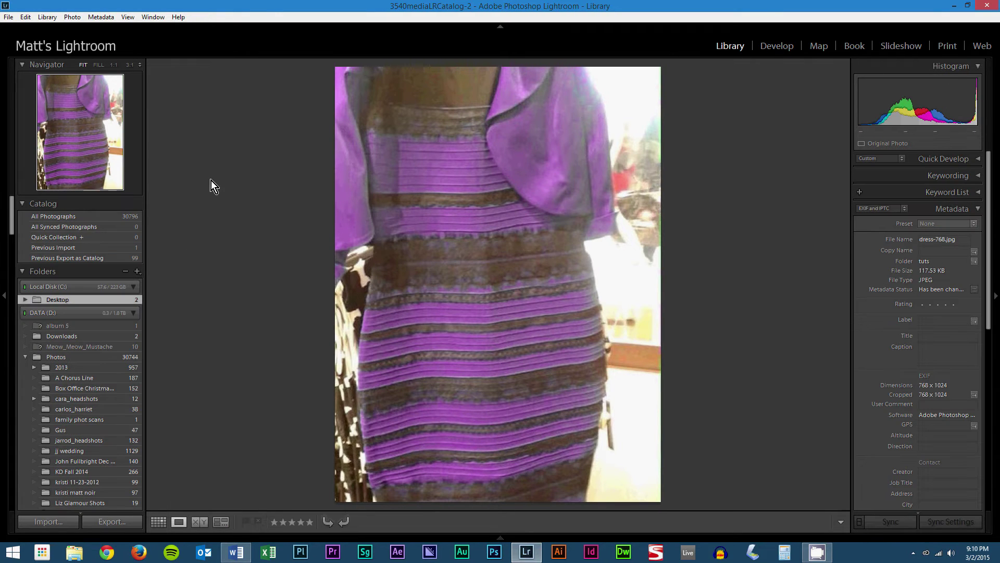
{"action": "left_click", "coordinate": [70, 398]}
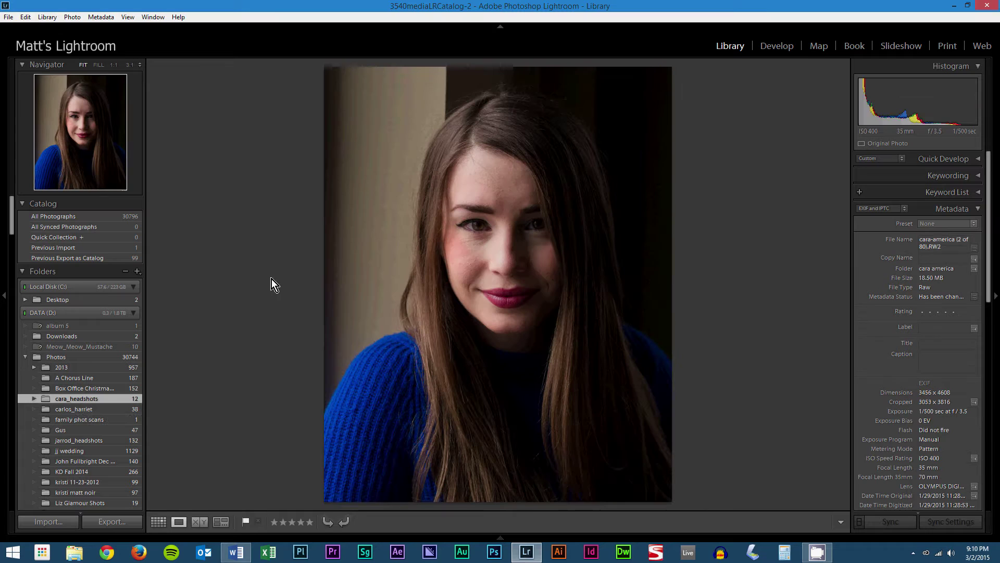
{"action": "left_click", "coordinate": [778, 49]}
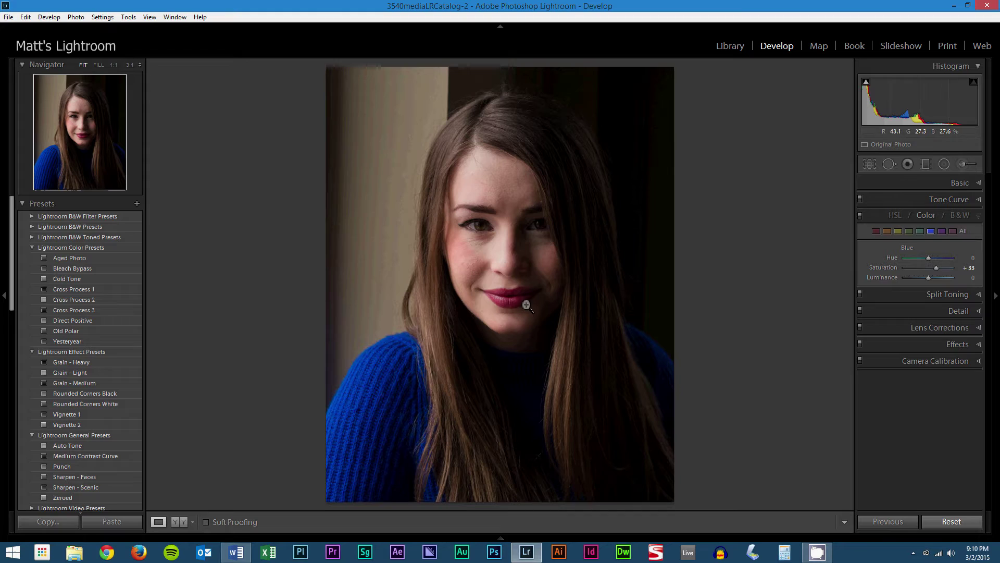
Review the headshot's Red and Orange colour adjustments, then return to the Library.
{"action": "left_click", "coordinate": [876, 232]}
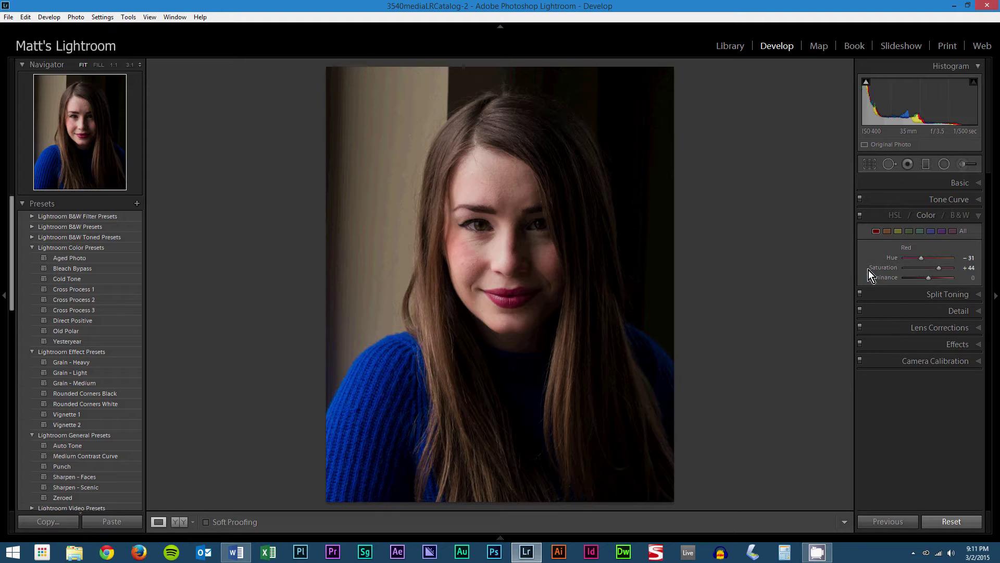
{"action": "left_click", "coordinate": [888, 232]}
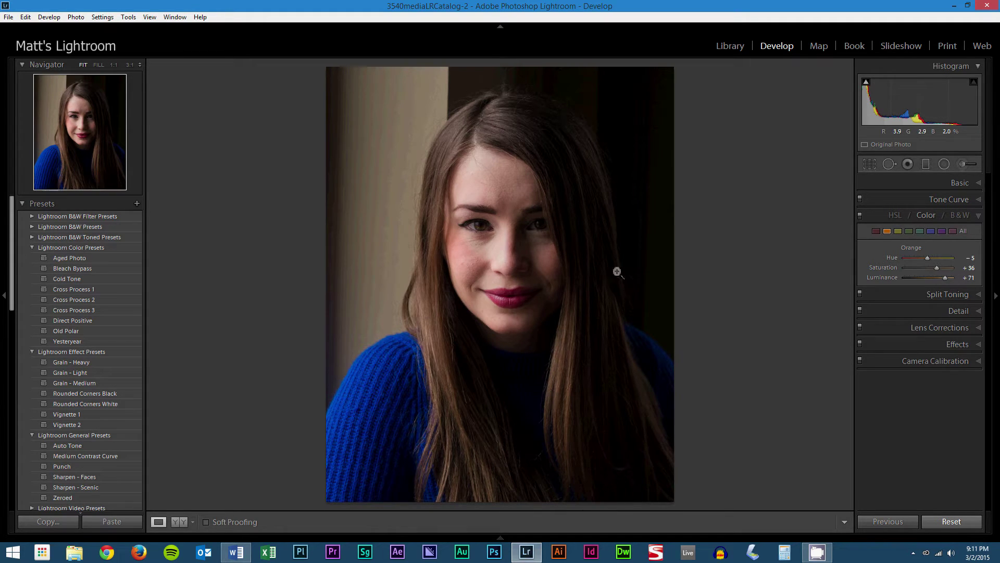
{"action": "left_click", "coordinate": [730, 46]}
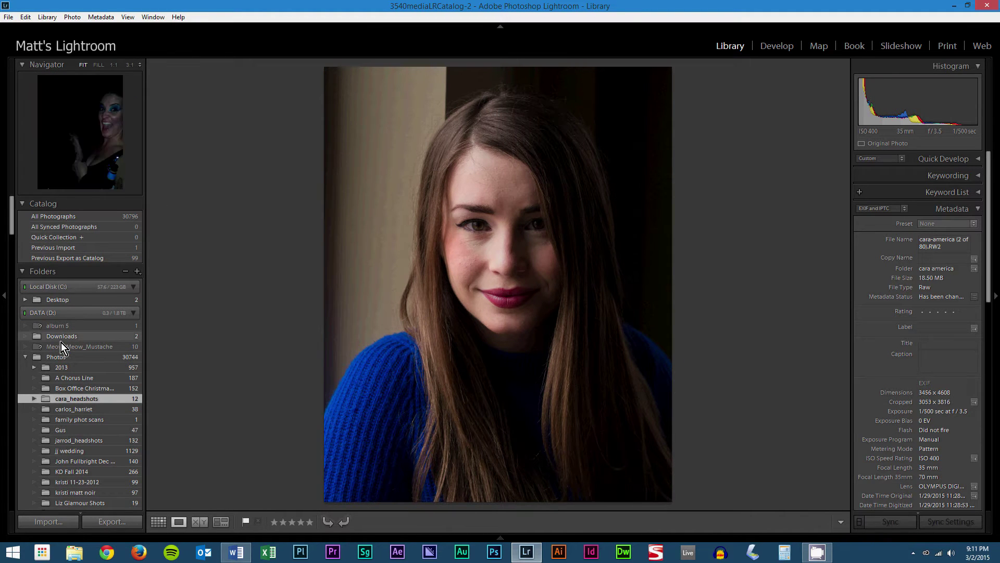
Open the left-shark photo from the Desktop folder and set Blue hue −31, saturation −91.
{"action": "left_click", "coordinate": [64, 300]}
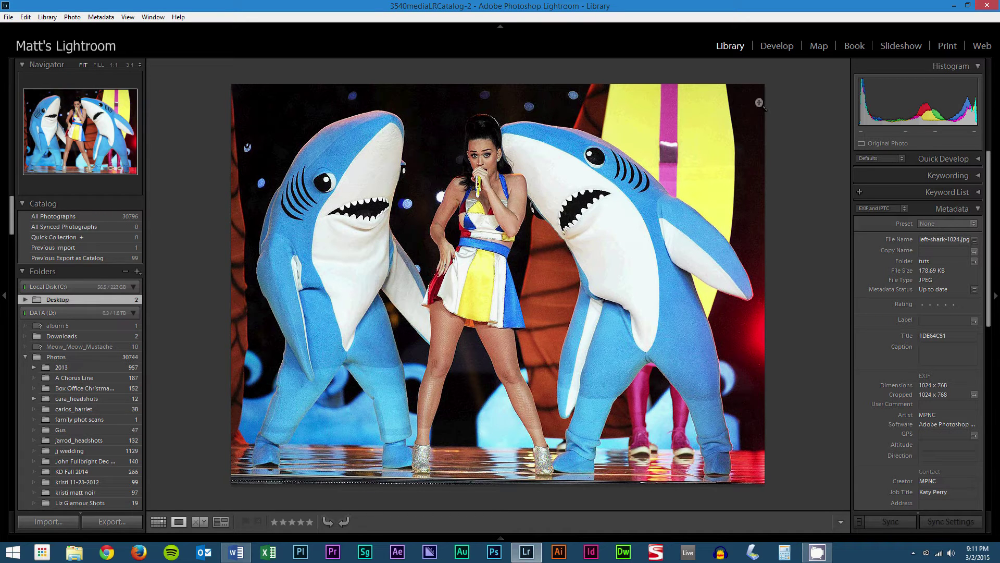
{"action": "left_click", "coordinate": [787, 49]}
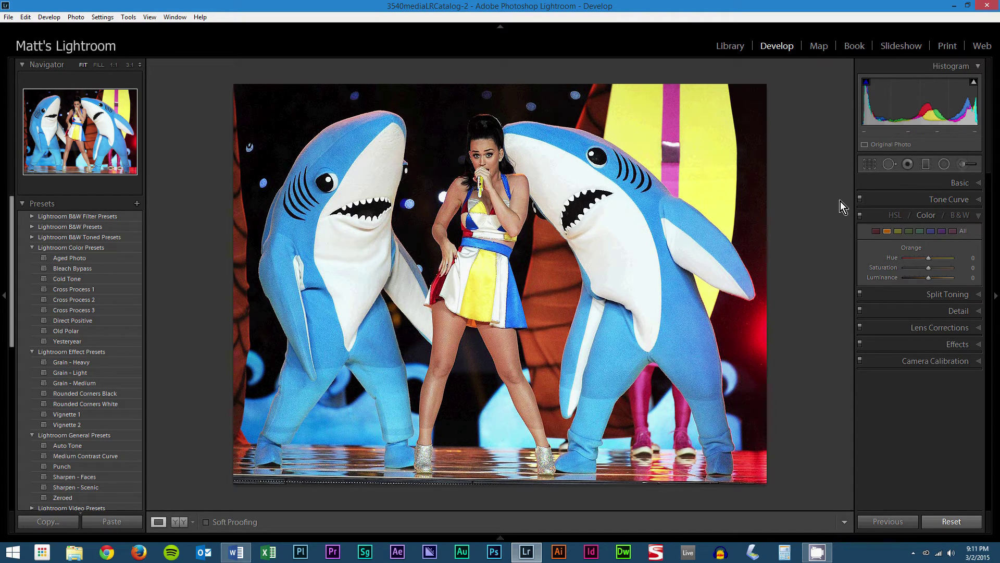
{"action": "left_click", "coordinate": [931, 231]}
{"action": "left_click_drag", "start_coordinate": [930, 258], "coordinate": [908, 269]}
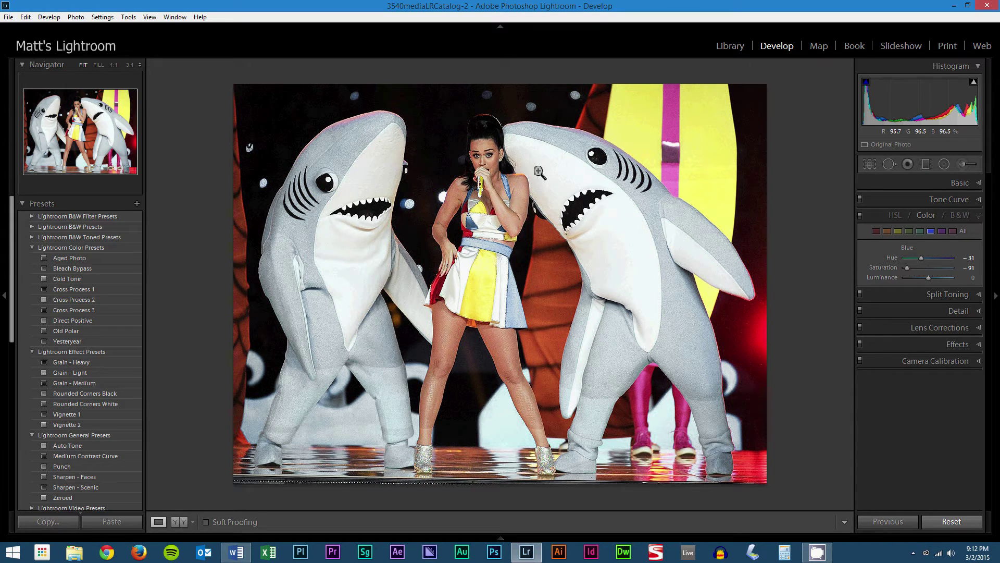
Reset the shark photo's colour edits and open the original in Photoshop CC 2014.
{"action": "left_click", "coordinate": [950, 522]}
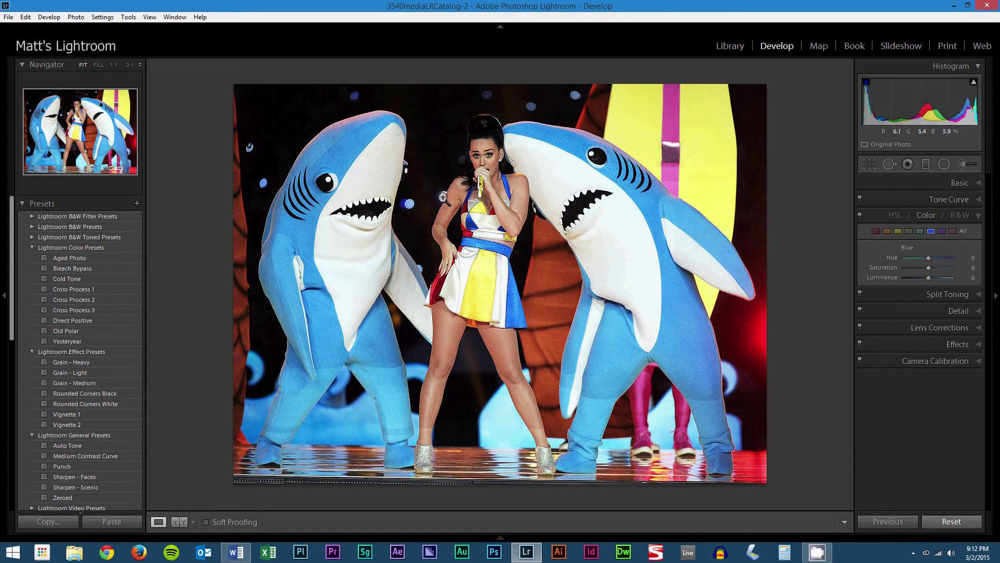
{"action": "right_click", "coordinate": [483, 246]}
{"action": "mouse_move", "coordinate": [538, 324]}
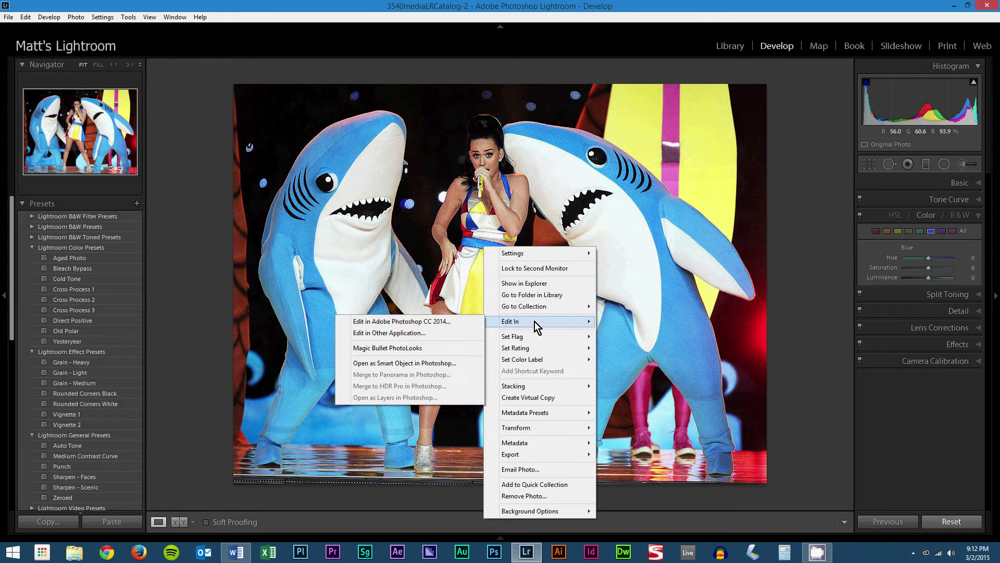
{"action": "left_click", "coordinate": [428, 325]}
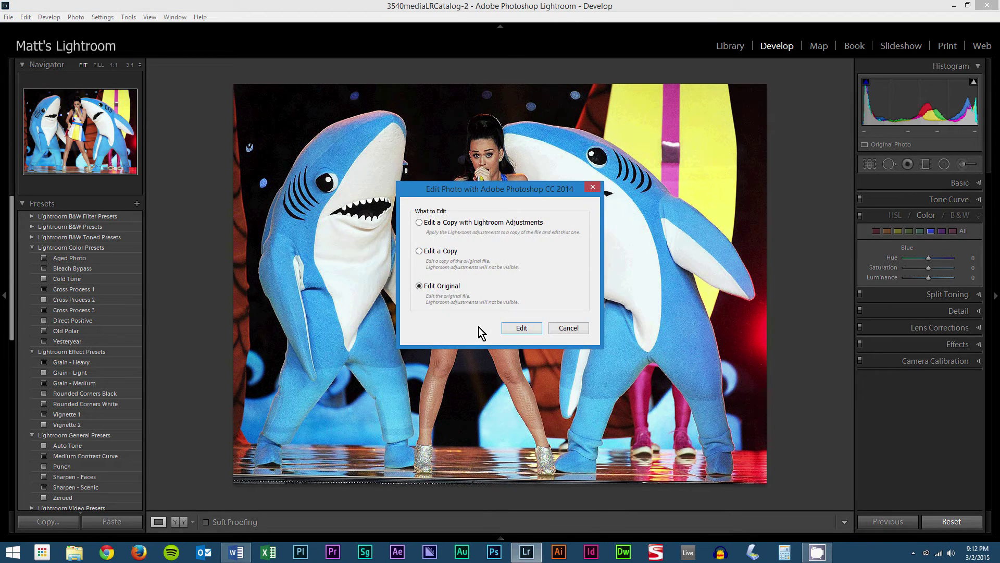
{"action": "left_click", "coordinate": [522, 330]}
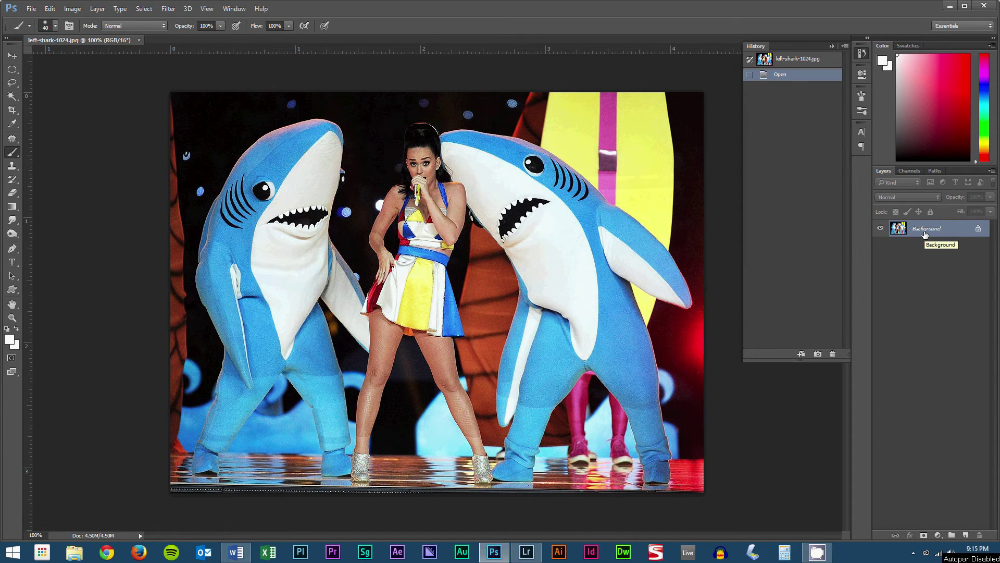
Turn the Background into Layer 0, convert it for Smart Filters, and launch the Camera Raw Filter.
{"action": "double_click", "coordinate": [935, 231]}
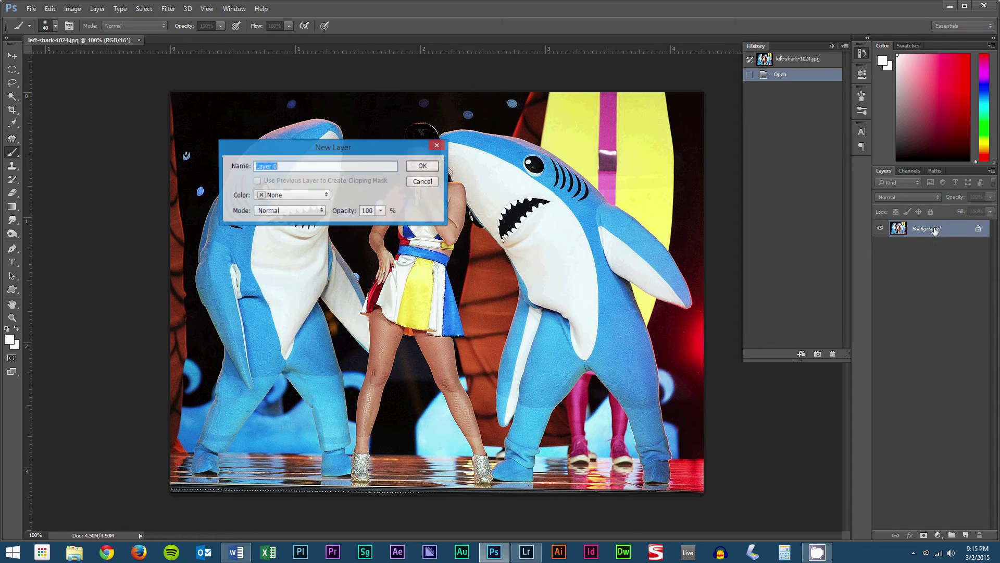
{"action": "left_click", "coordinate": [422, 166]}
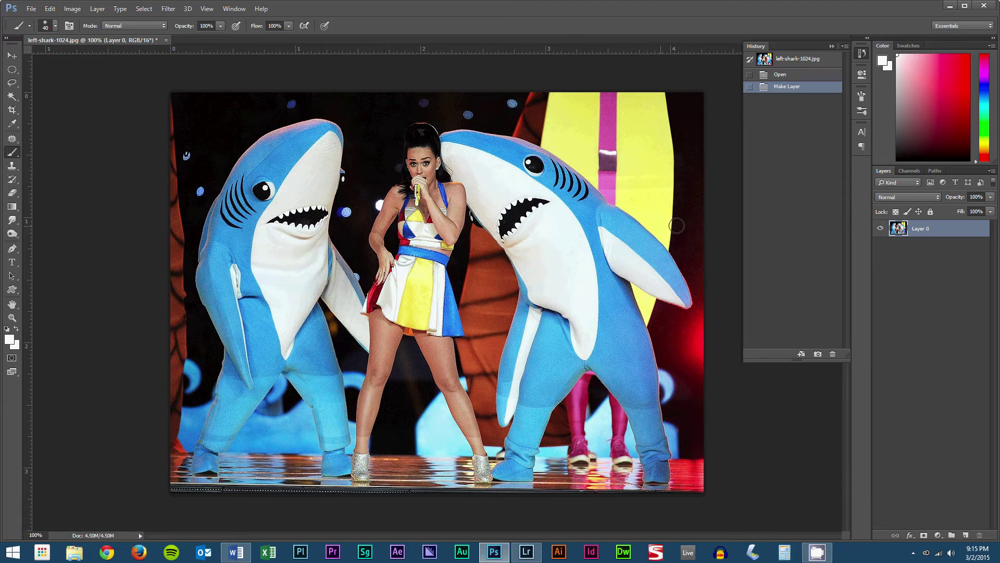
{"action": "left_click", "coordinate": [168, 9]}
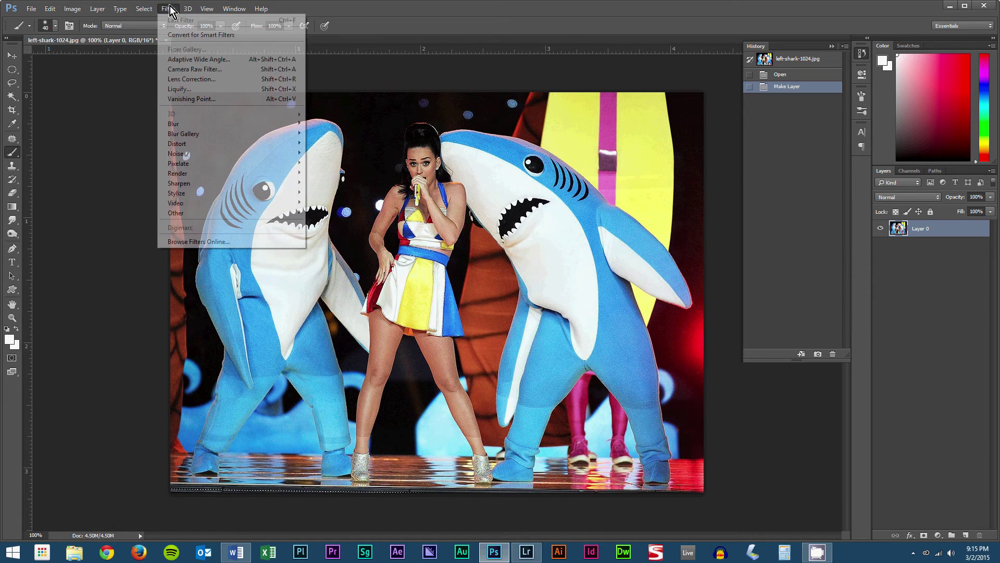
{"action": "left_click", "coordinate": [182, 36]}
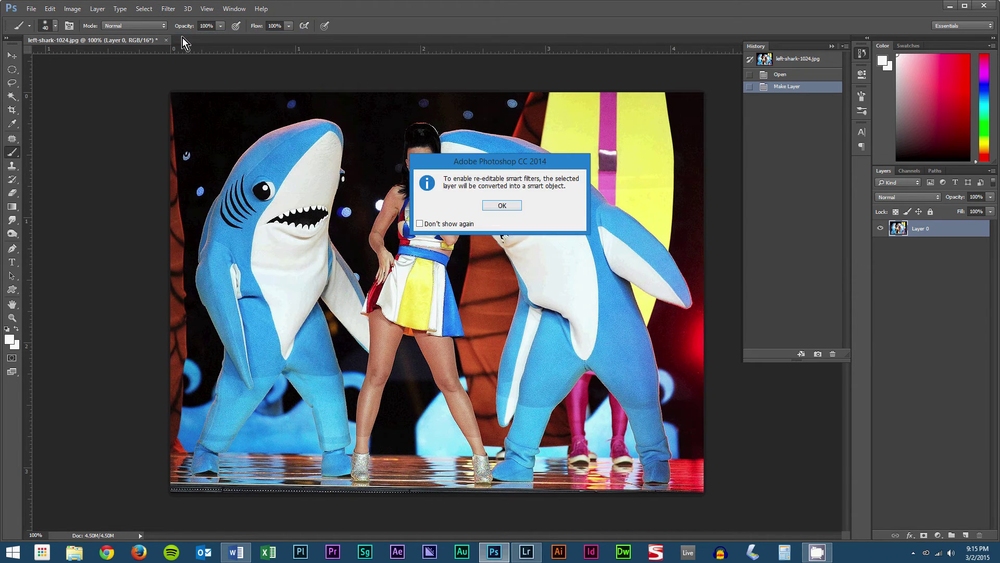
{"action": "left_click", "coordinate": [504, 205]}
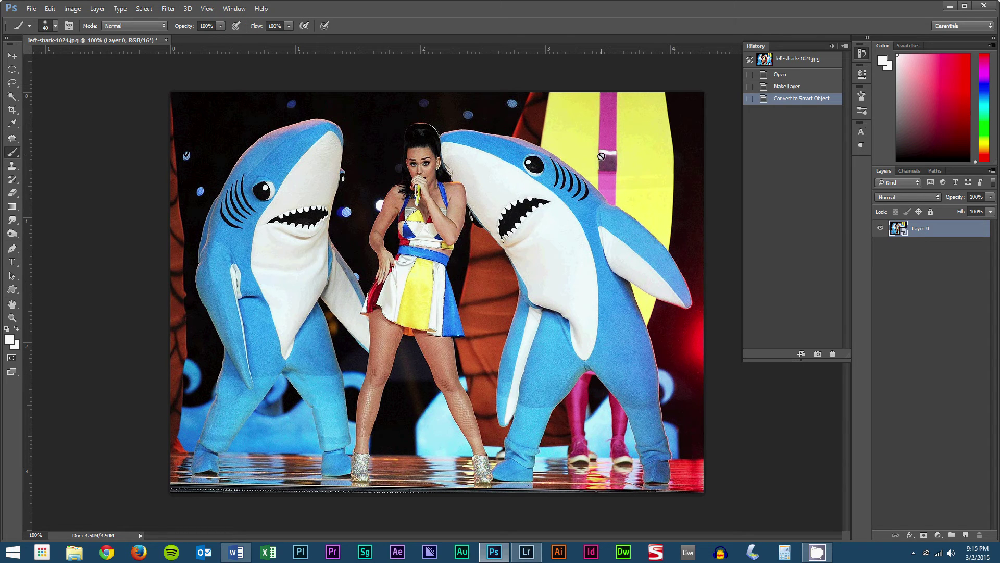
{"action": "left_click", "coordinate": [175, 9]}
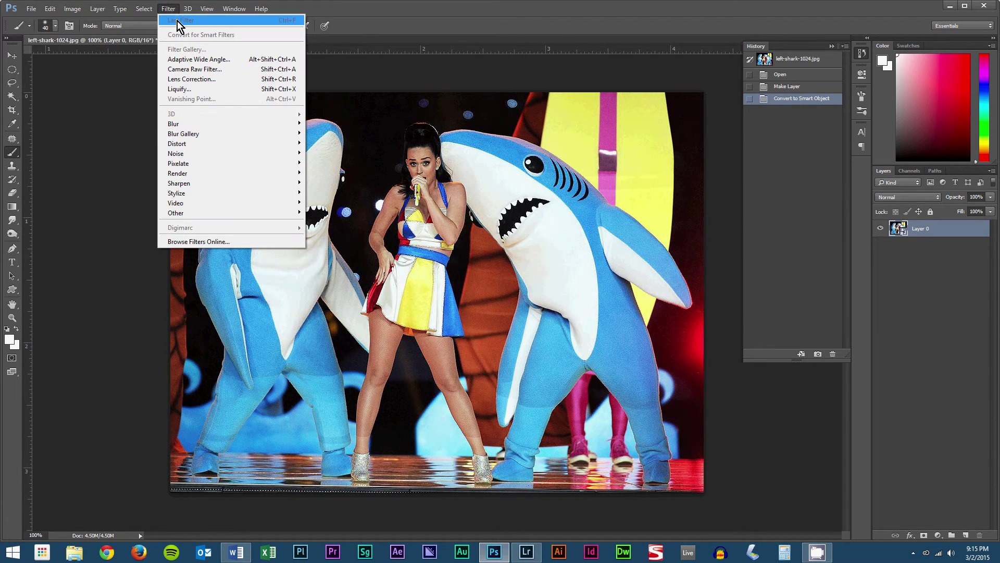
{"action": "left_click", "coordinate": [190, 69]}
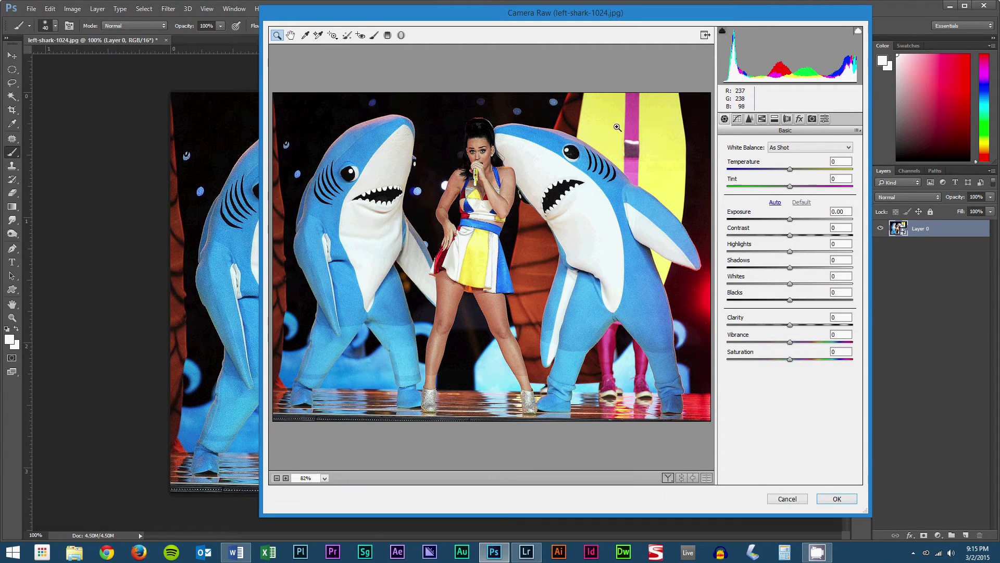
Apply Camera Raw HSL settings of Blues hue −51 and Blues saturation −70.
{"action": "left_click", "coordinate": [762, 120]}
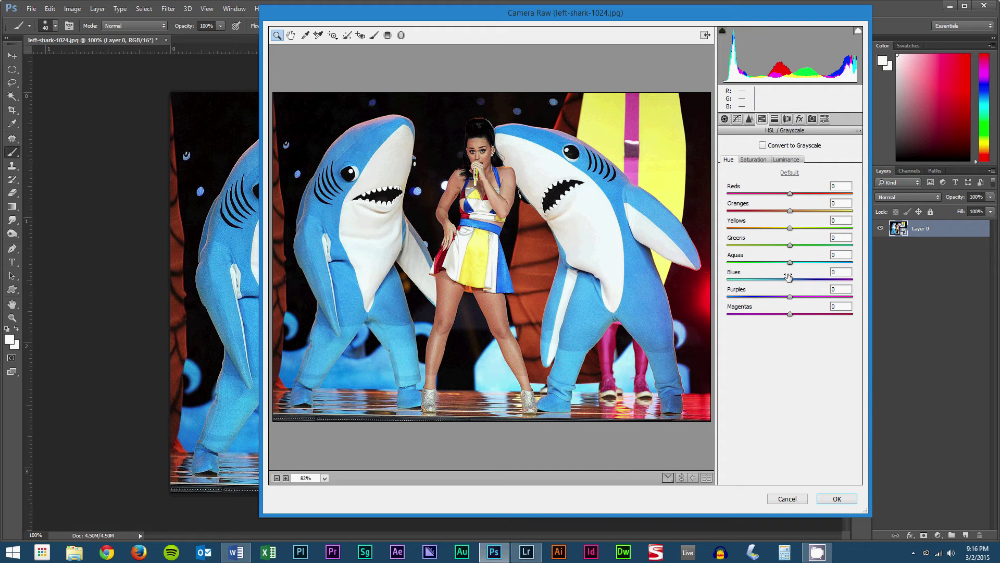
{"action": "left_click_drag", "start_coordinate": [790, 282], "coordinate": [759, 286]}
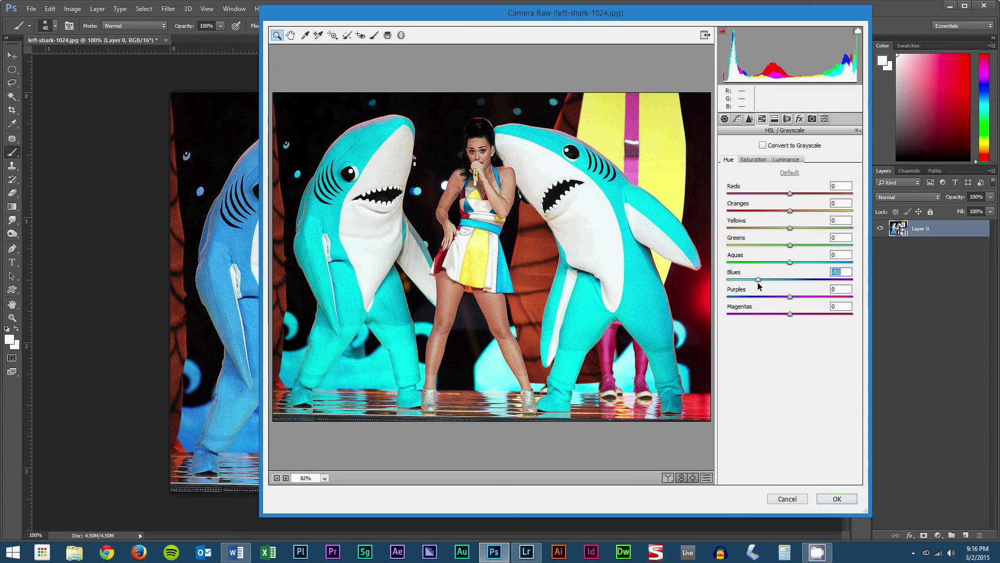
{"action": "left_click", "coordinate": [753, 161]}
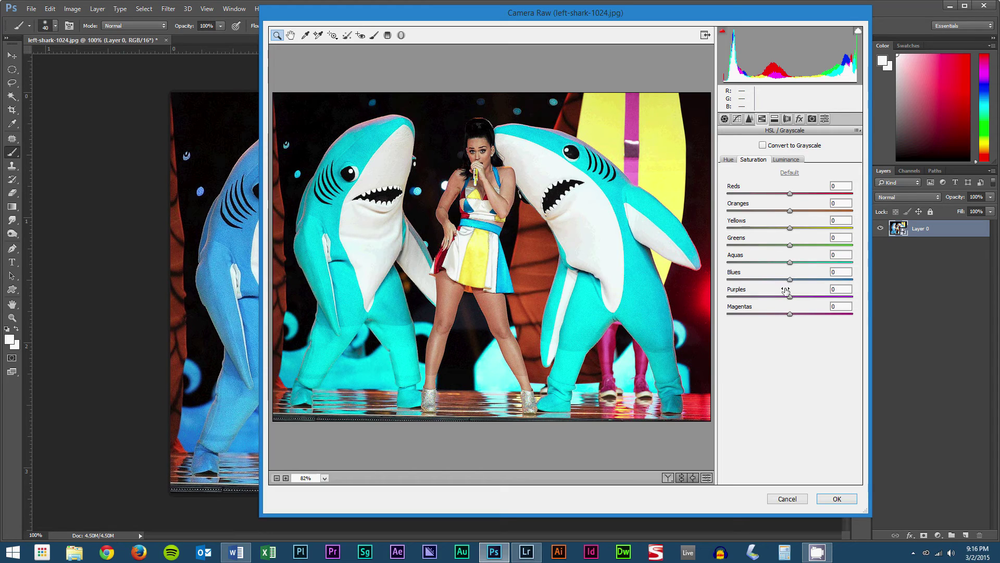
{"action": "left_click_drag", "start_coordinate": [790, 280], "coordinate": [740, 281]}
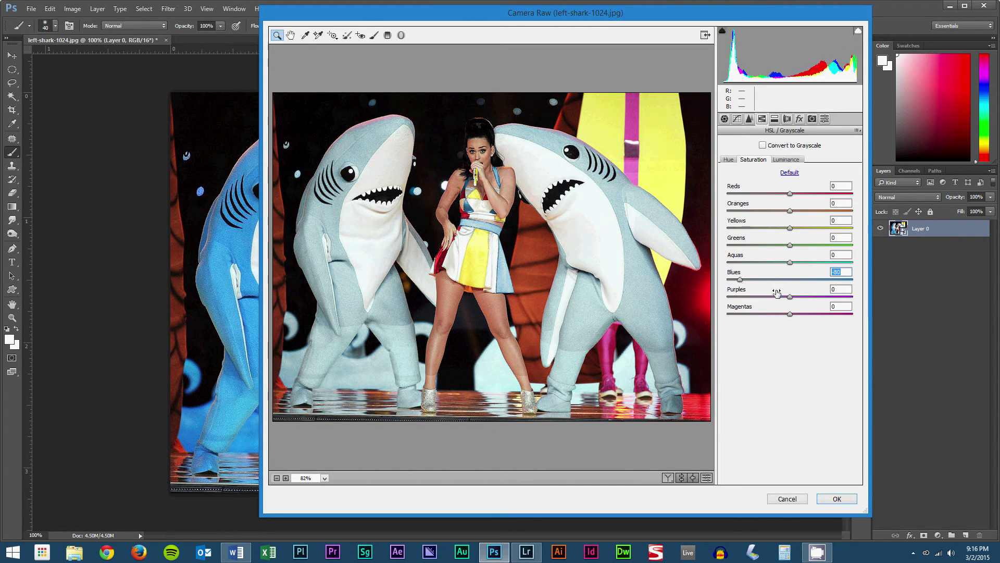
{"action": "left_click", "coordinate": [836, 499]}
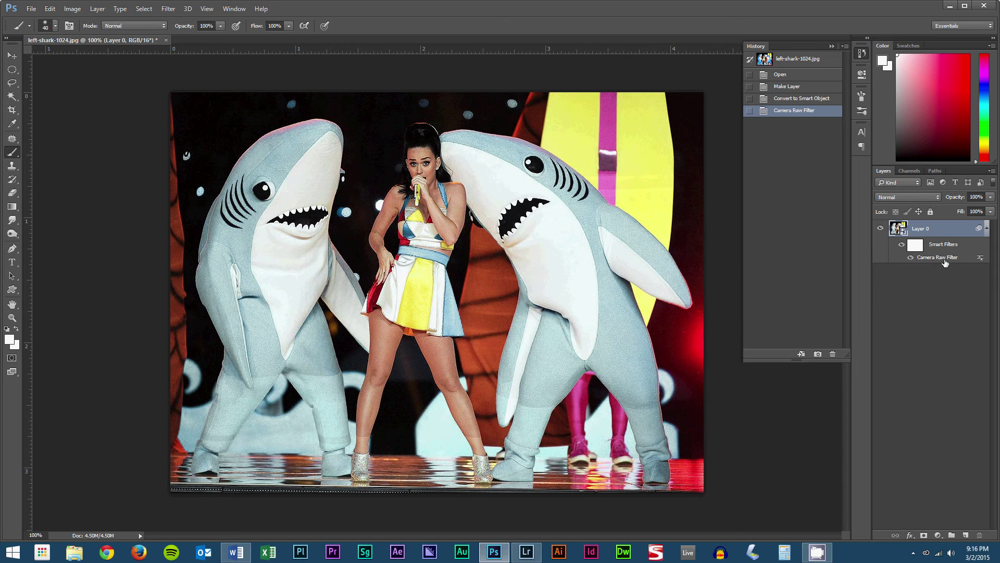
Paint the smart filter mask over the dress and the waves around the left shark's legs.
{"action": "left_click", "coordinate": [916, 244]}
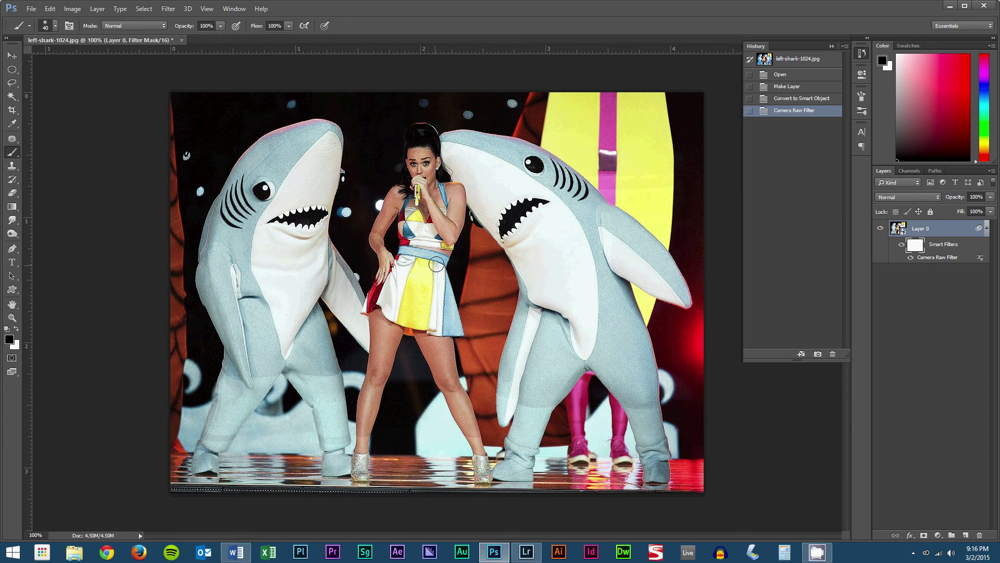
{"action": "mouse_move", "coordinate": [437, 263]}
{"action": "left_mouse_down"}
{"action": "mouse_move", "coordinate": [453, 339]}
{"action": "mouse_move", "coordinate": [441, 279]}
{"action": "mouse_move", "coordinate": [407, 242]}
{"action": "mouse_move", "coordinate": [451, 259]}
{"action": "mouse_move", "coordinate": [414, 260]}
{"action": "mouse_move", "coordinate": [455, 258]}
{"action": "mouse_move", "coordinate": [432, 179]}
{"action": "mouse_move", "coordinate": [414, 223]}
{"action": "mouse_move", "coordinate": [402, 176]}
{"action": "mouse_move", "coordinate": [398, 220]}
{"action": "mouse_move", "coordinate": [406, 217]}
{"action": "mouse_move", "coordinate": [429, 263]}
{"action": "mouse_move", "coordinate": [445, 267]}
{"action": "mouse_move", "coordinate": [420, 174]}
{"action": "mouse_move", "coordinate": [414, 218]}
{"action": "mouse_move", "coordinate": [435, 243]}
{"action": "mouse_move", "coordinate": [456, 338]}
{"action": "left_mouse_up"}
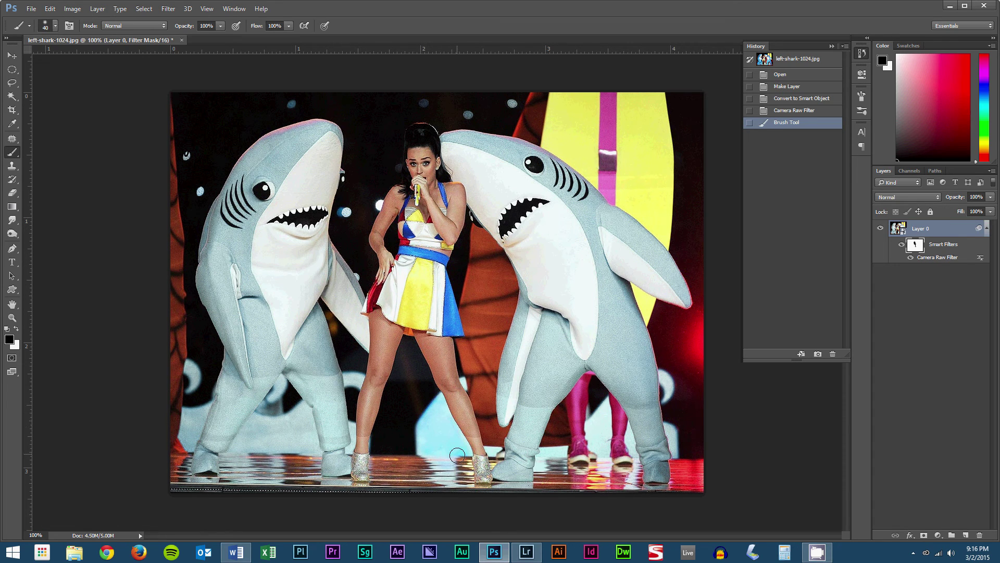
{"action": "left_click_drag", "start_coordinate": [426, 442], "coordinate": [426, 405]}
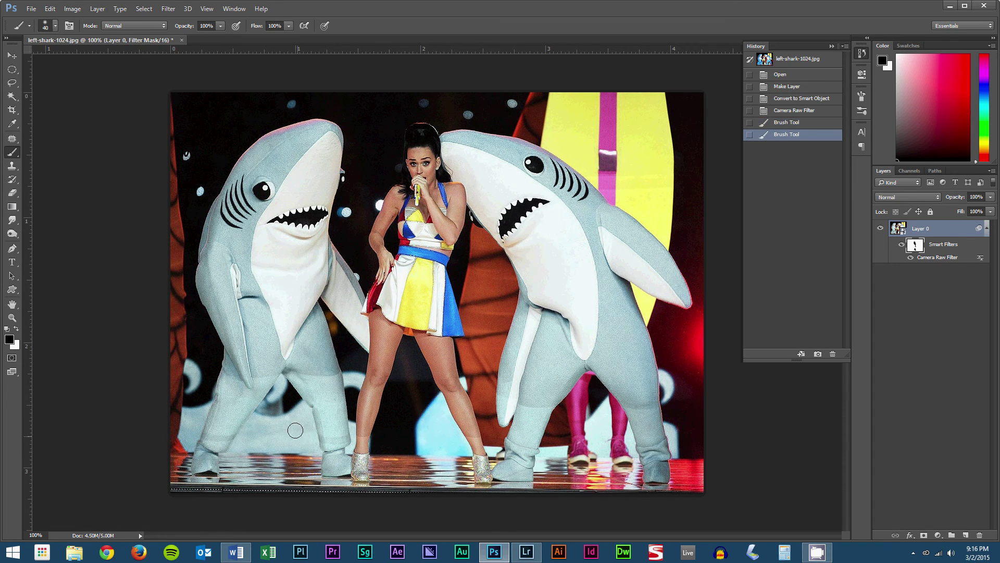
{"action": "mouse_move", "coordinate": [299, 418]}
{"action": "left_mouse_down"}
{"action": "mouse_move", "coordinate": [267, 443]}
{"action": "mouse_move", "coordinate": [264, 427]}
{"action": "mouse_move", "coordinate": [257, 441]}
{"action": "mouse_move", "coordinate": [283, 376]}
{"action": "mouse_move", "coordinate": [273, 413]}
{"action": "mouse_move", "coordinate": [248, 453]}
{"action": "mouse_move", "coordinate": [253, 420]}
{"action": "mouse_move", "coordinate": [244, 452]}
{"action": "mouse_move", "coordinate": [280, 422]}
{"action": "mouse_move", "coordinate": [309, 452]}
{"action": "mouse_move", "coordinate": [301, 406]}
{"action": "mouse_move", "coordinate": [308, 431]}
{"action": "mouse_move", "coordinate": [259, 449]}
{"action": "left_mouse_up"}
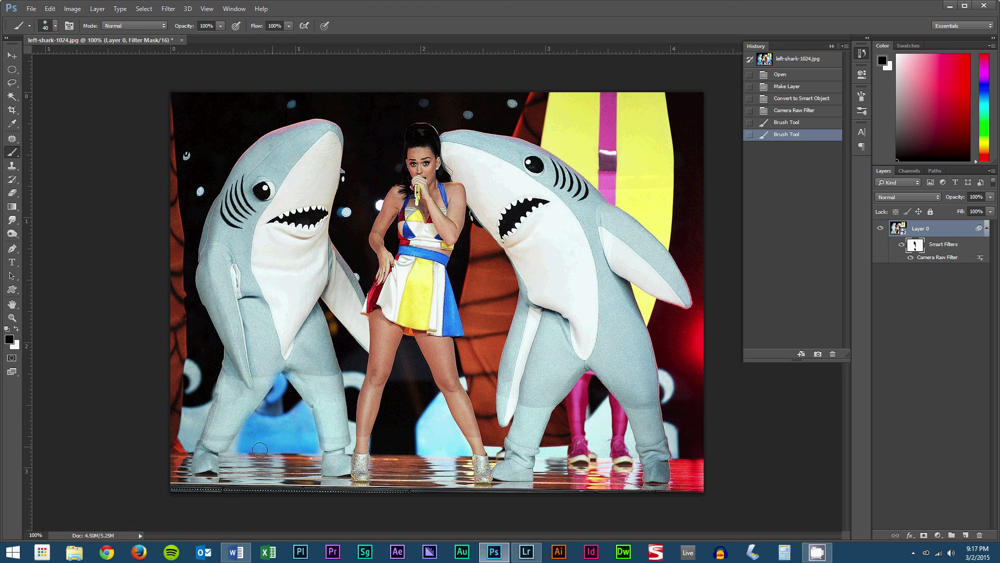